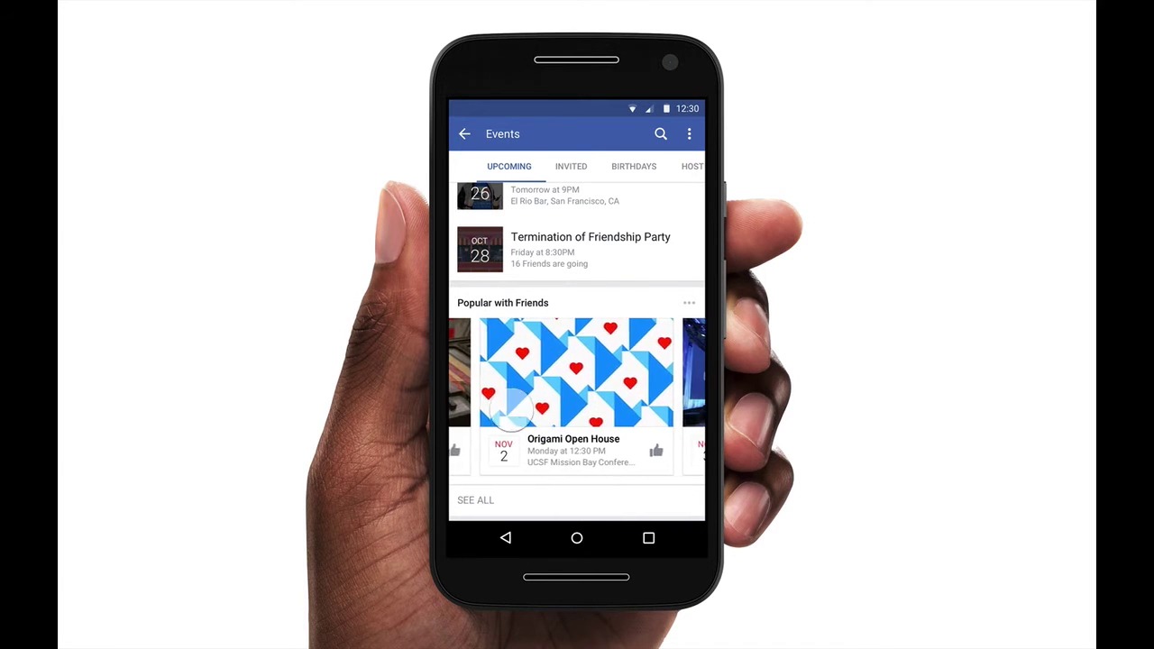
drag(613, 383, 685, 381)
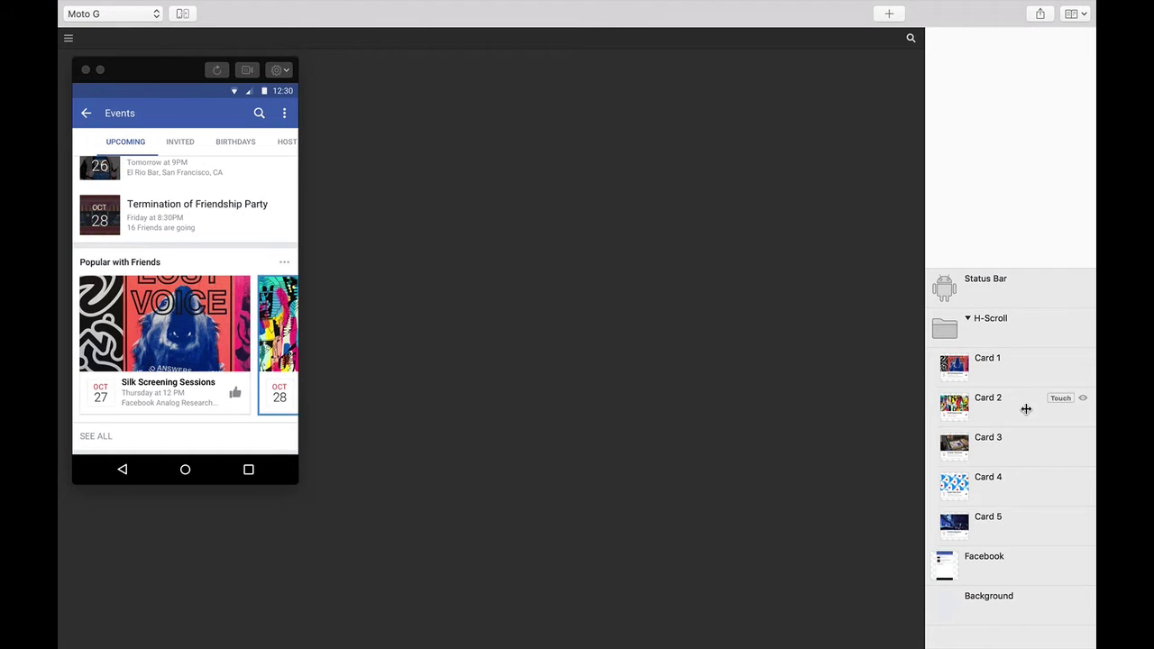
Step: Add a Scroll X interaction to the H-Scroll layer group and try scrolling the event cards in the preview
click(1001, 366)
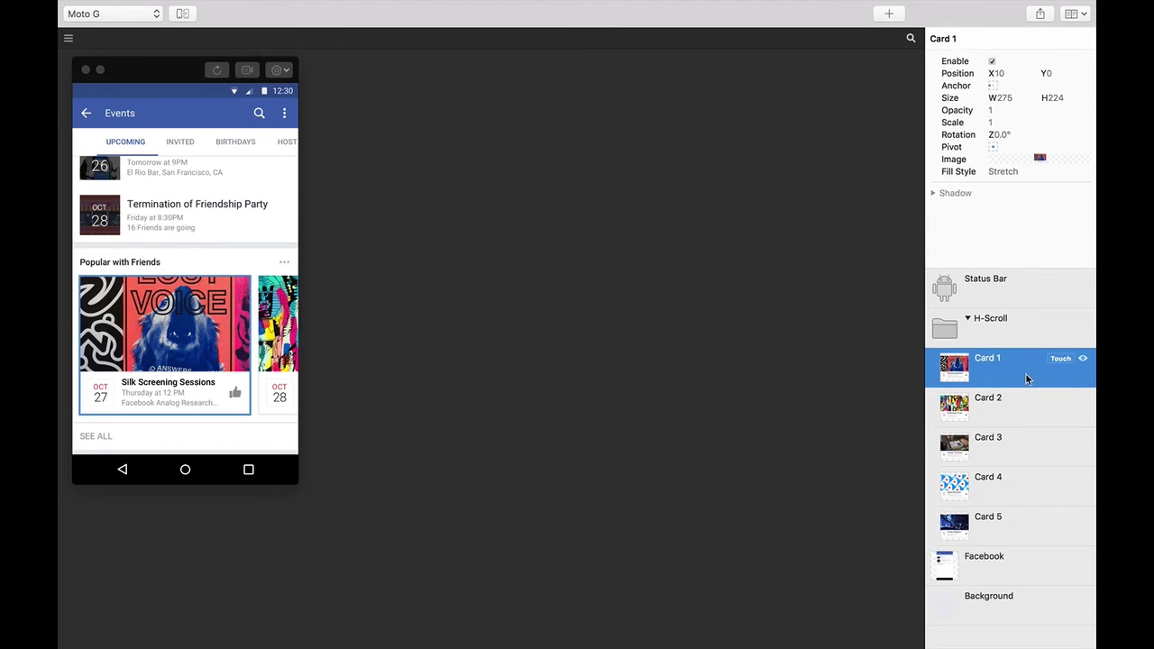
click(1011, 341)
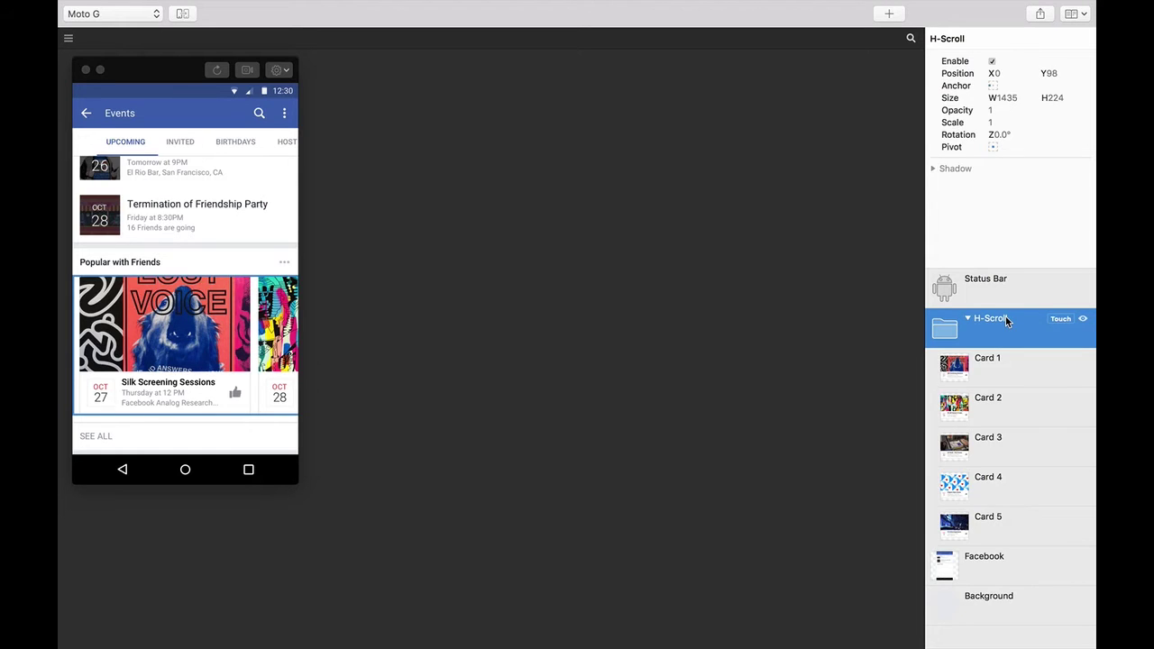
click(1062, 320)
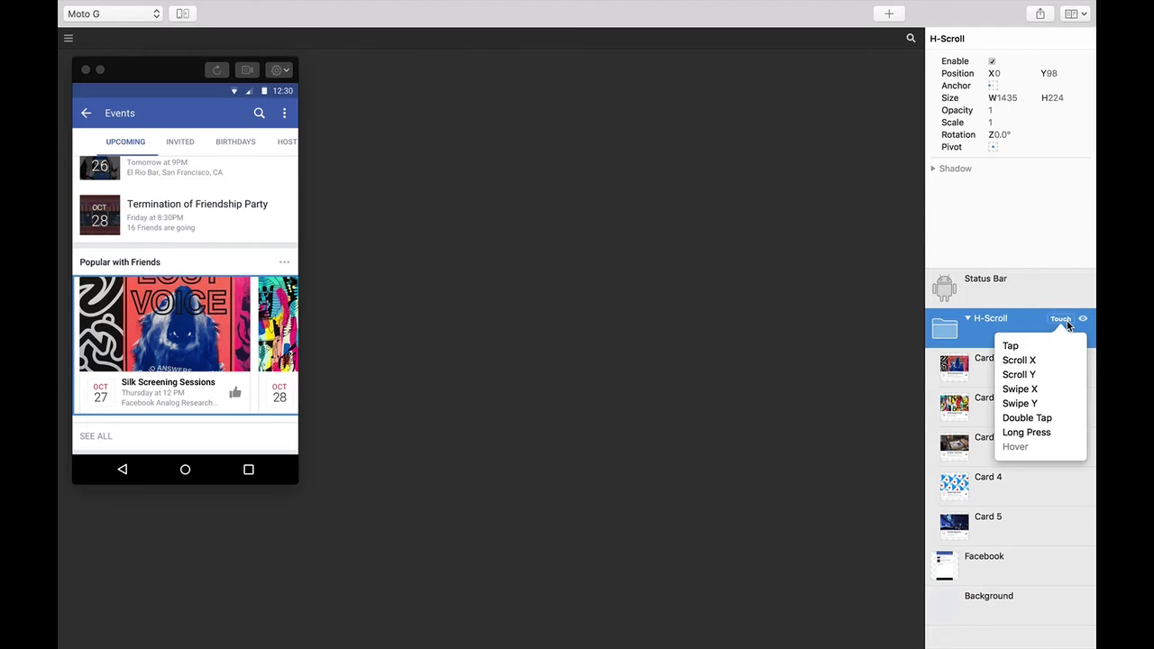
click(1044, 365)
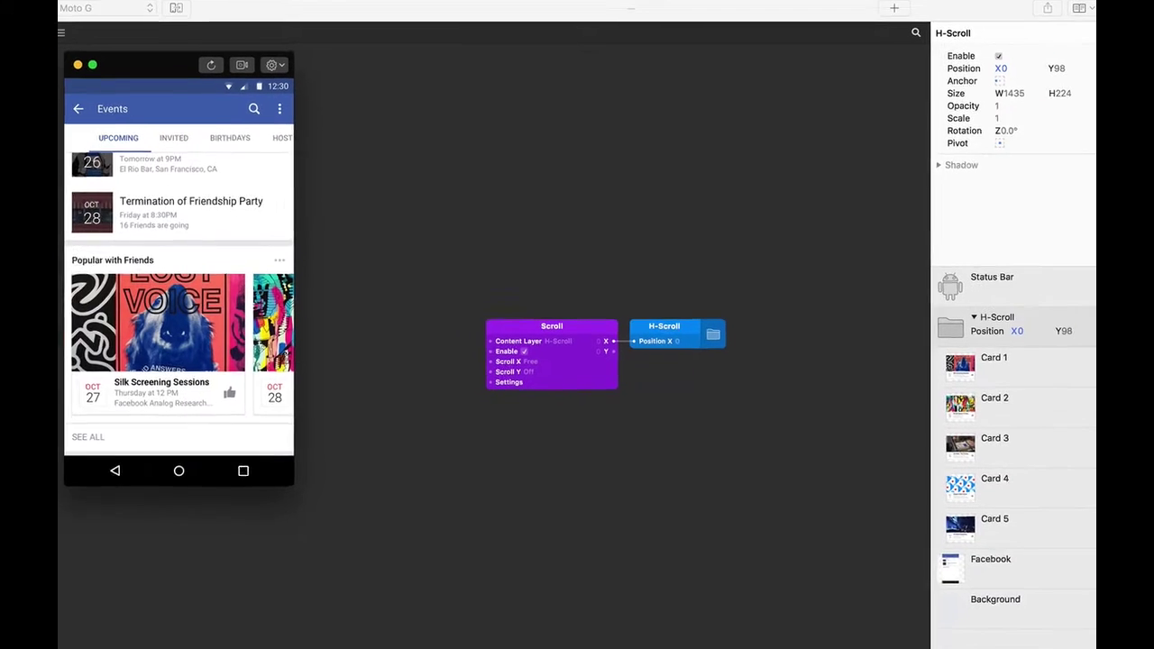
drag(243, 313, 62, 314)
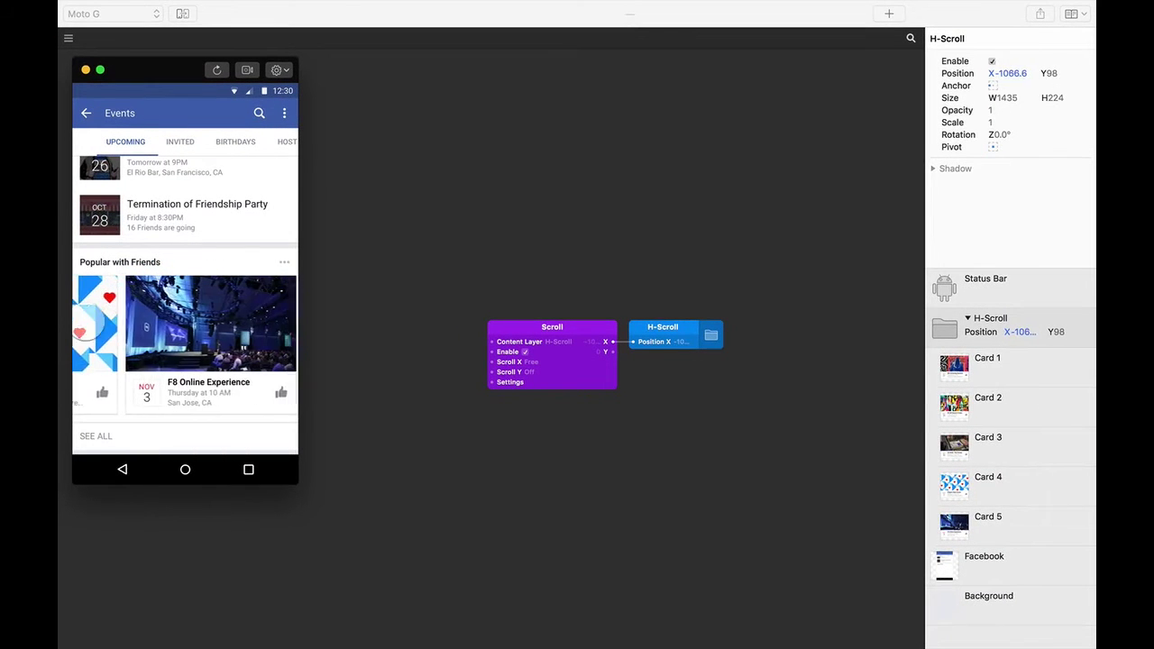
scroll(185, 334, left, 10)
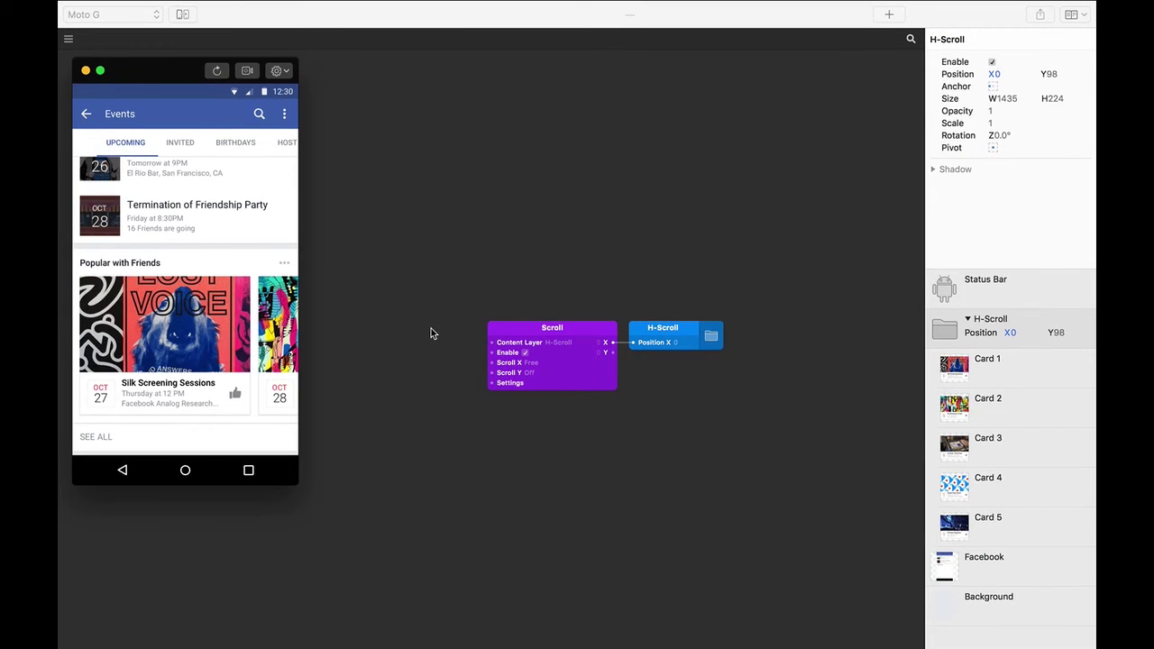
Step: Set the Scroll patch's Scroll X mode to Paging and try swiping the cards in the preview
click(534, 365)
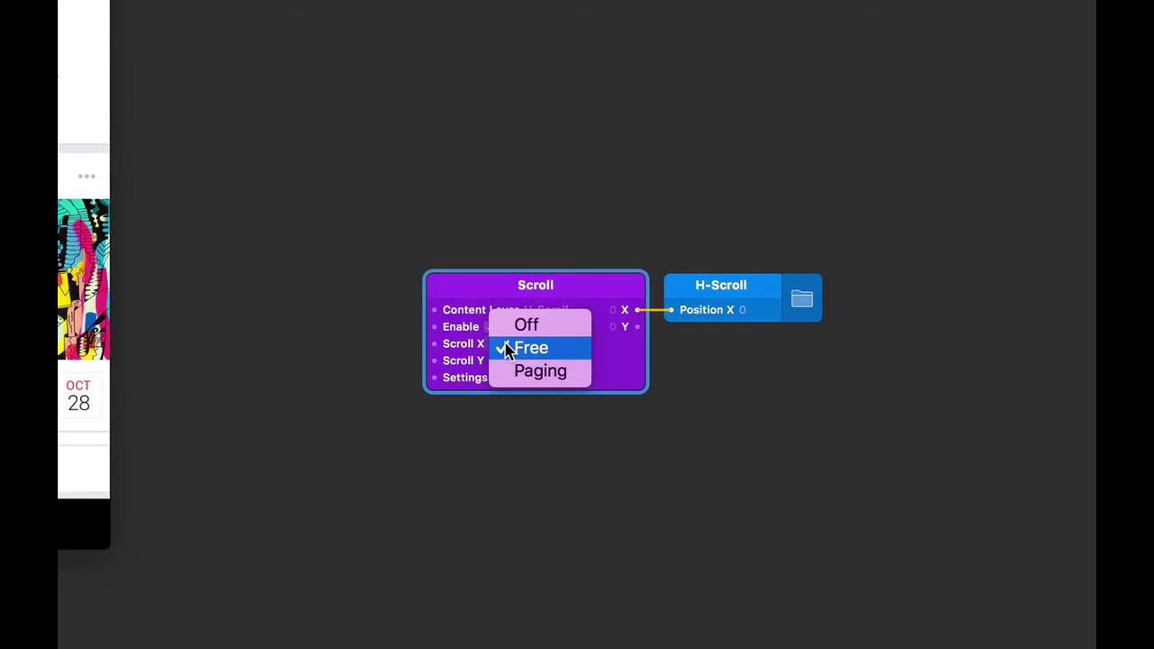
click(549, 374)
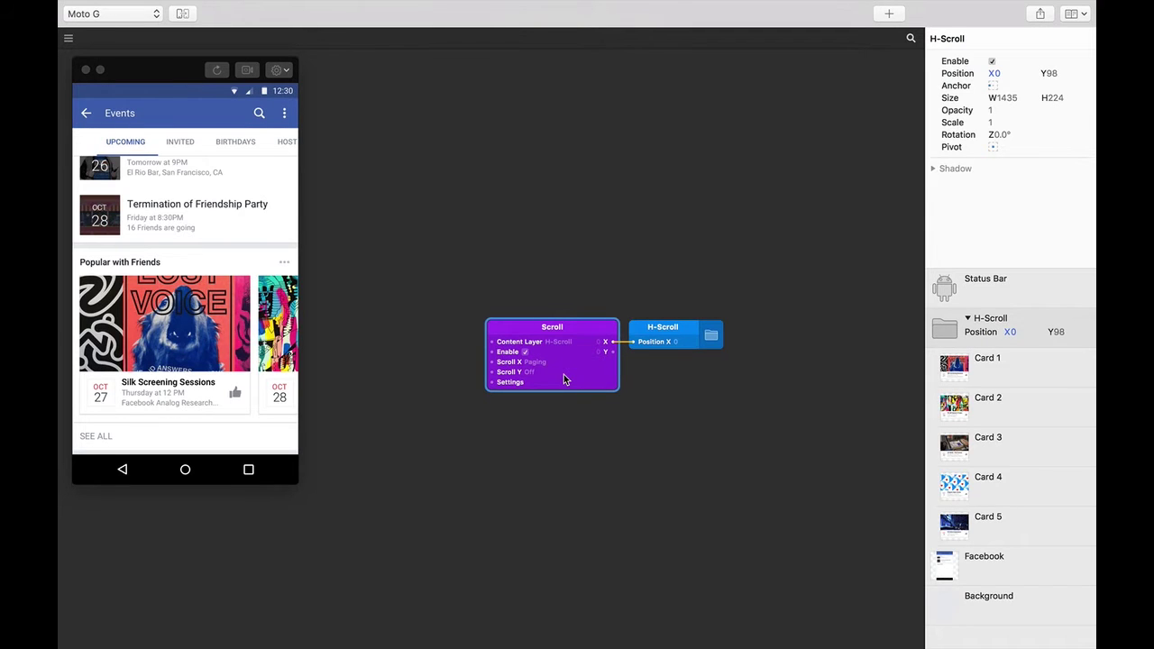
drag(263, 330, 144, 342)
mouse_move(236, 350)
mouse_down()
mouse_move(144, 355)
mouse_move(241, 347)
mouse_up()
drag(158, 344, 243, 341)
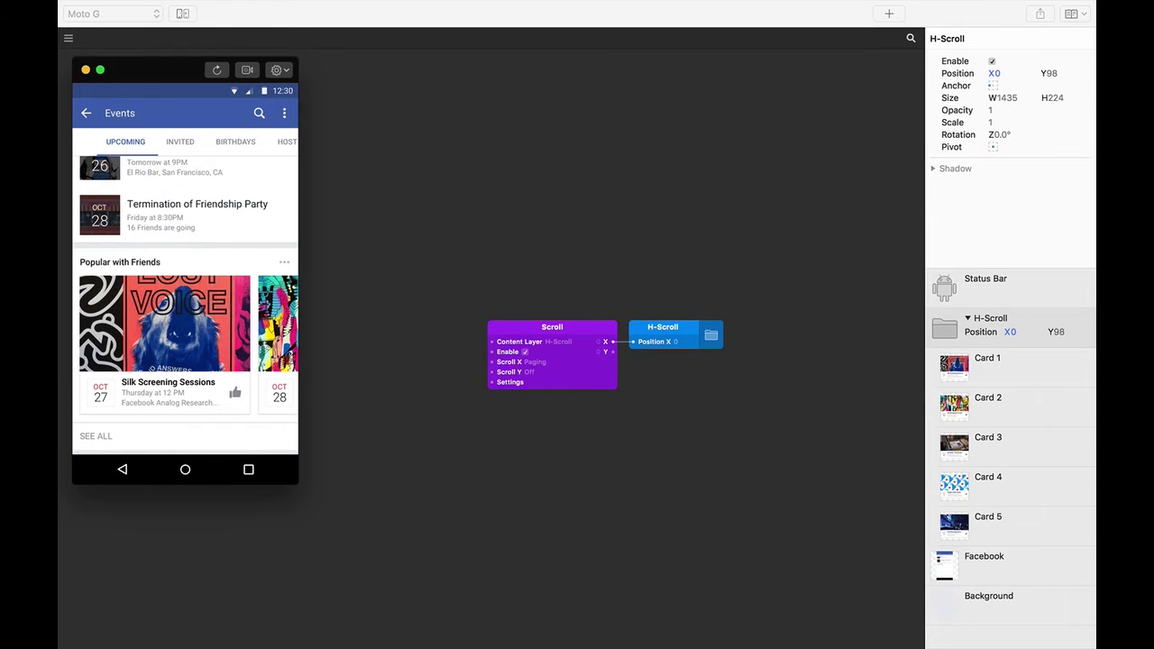
Step: Add a Scroll Settings patch beside the Scroll patch and connect its output to the Scroll patch's Settings input
double_click(491, 259)
key(Escape)
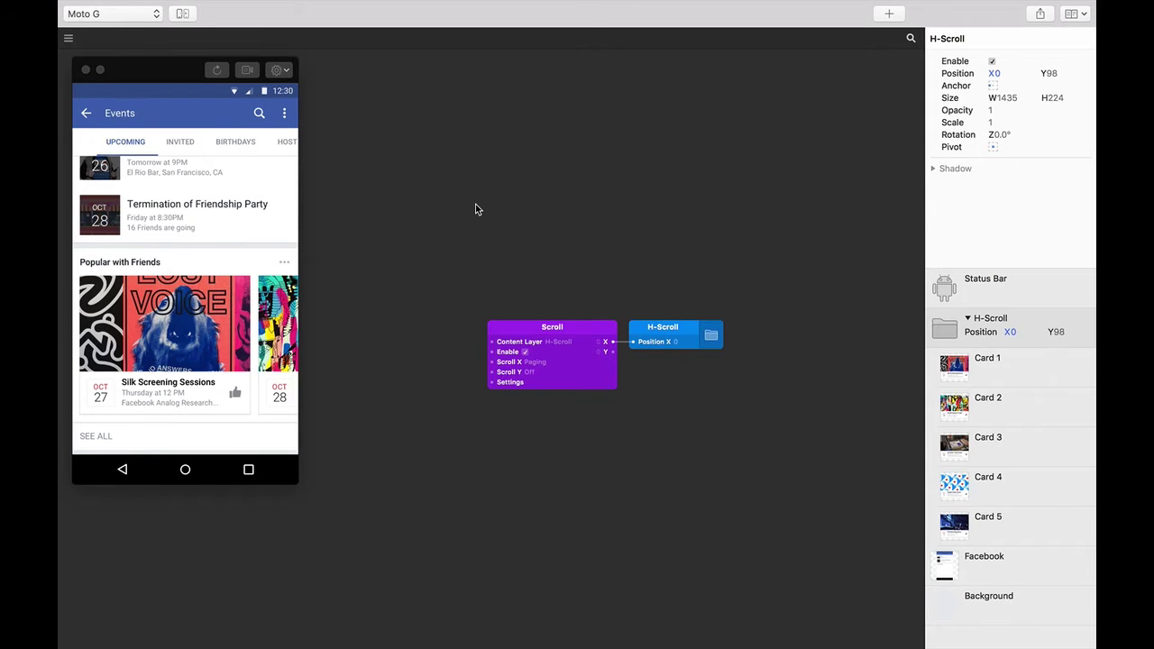
key(super+Return)
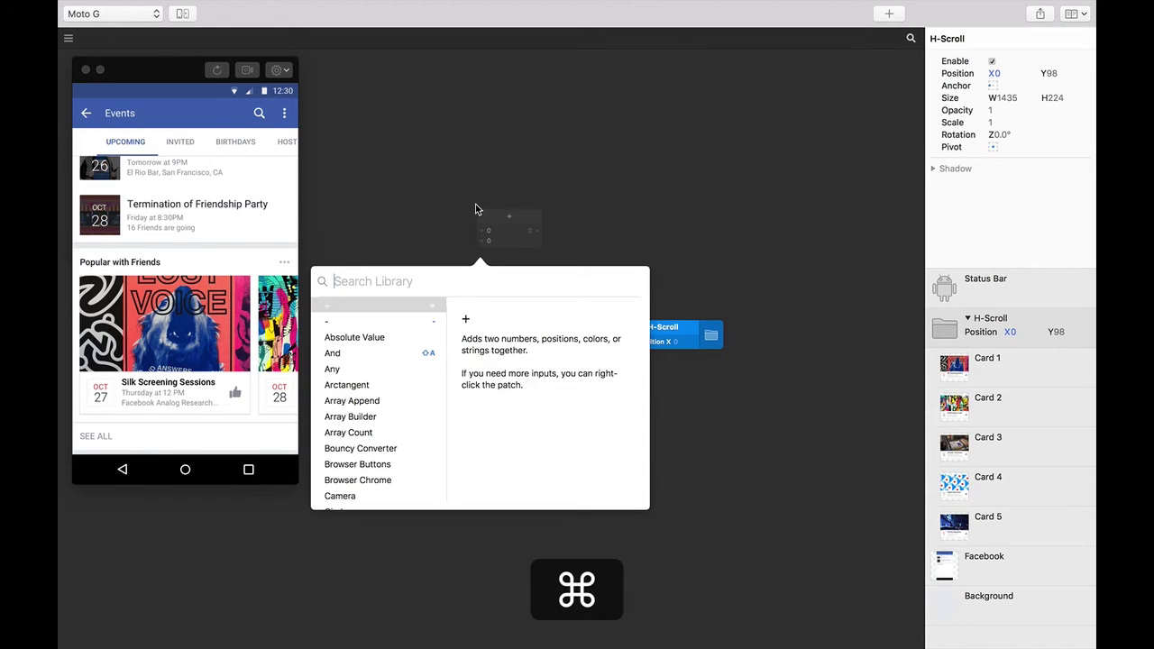
text(scroll)
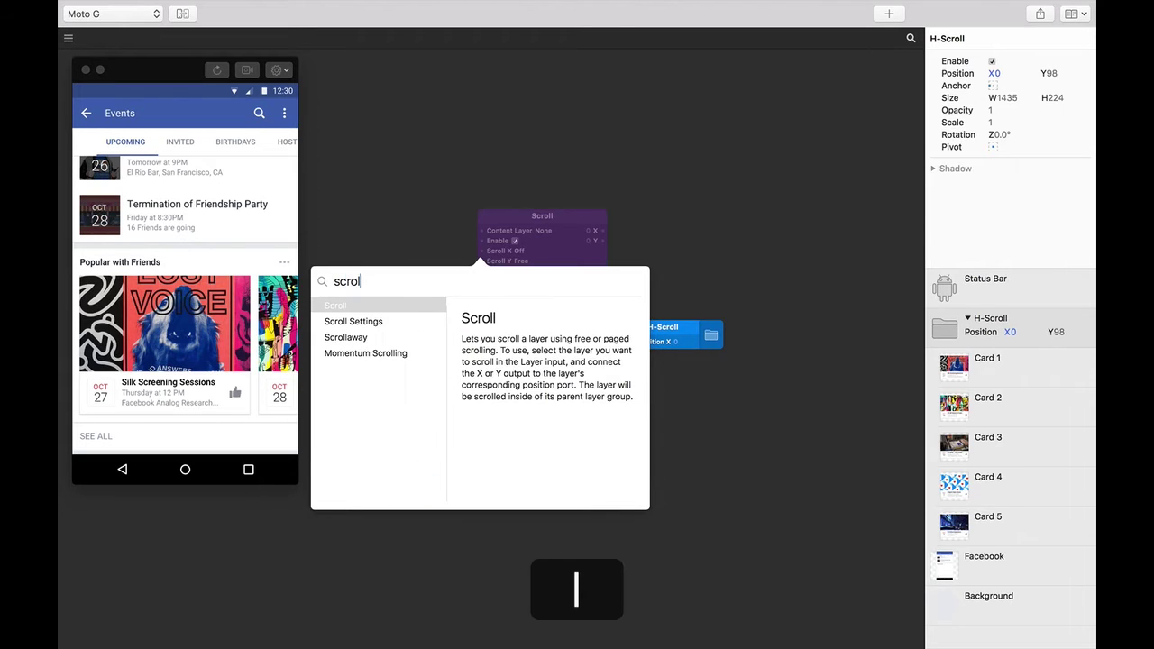
key(Down)
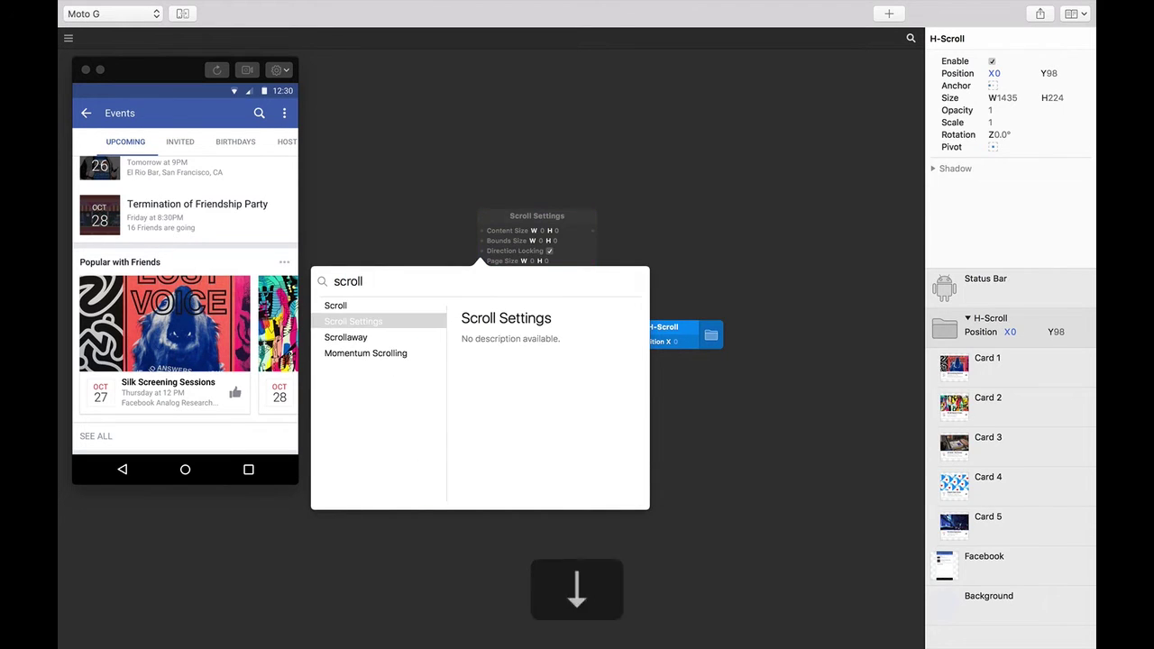
key(Return)
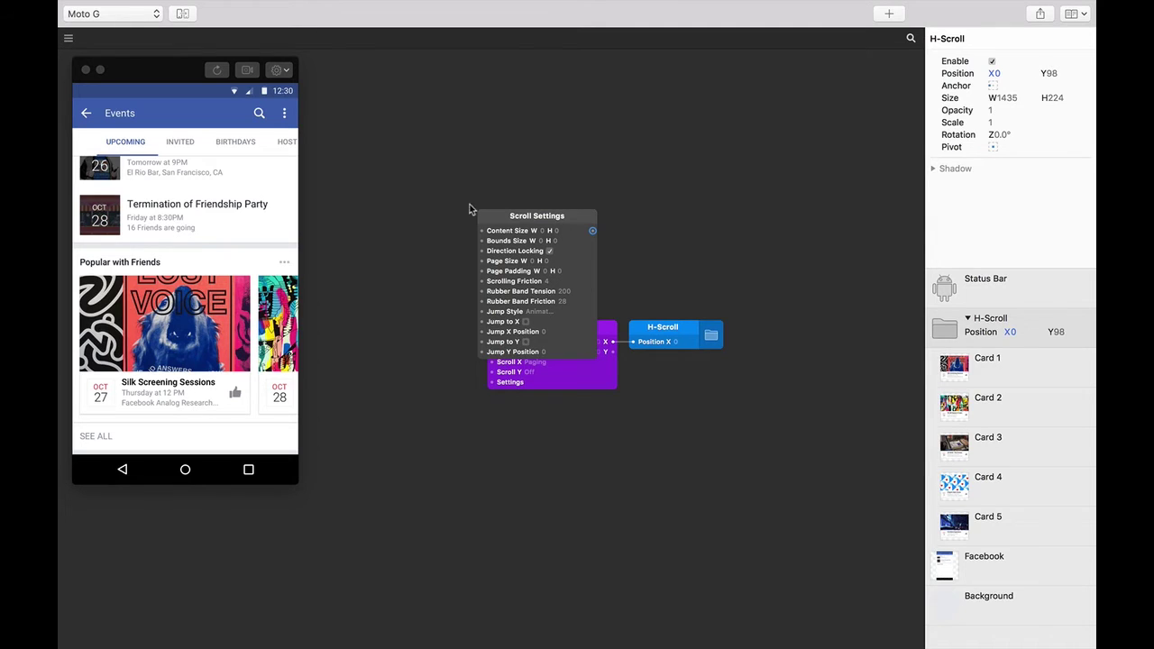
drag(514, 219, 391, 371)
drag(619, 412, 659, 410)
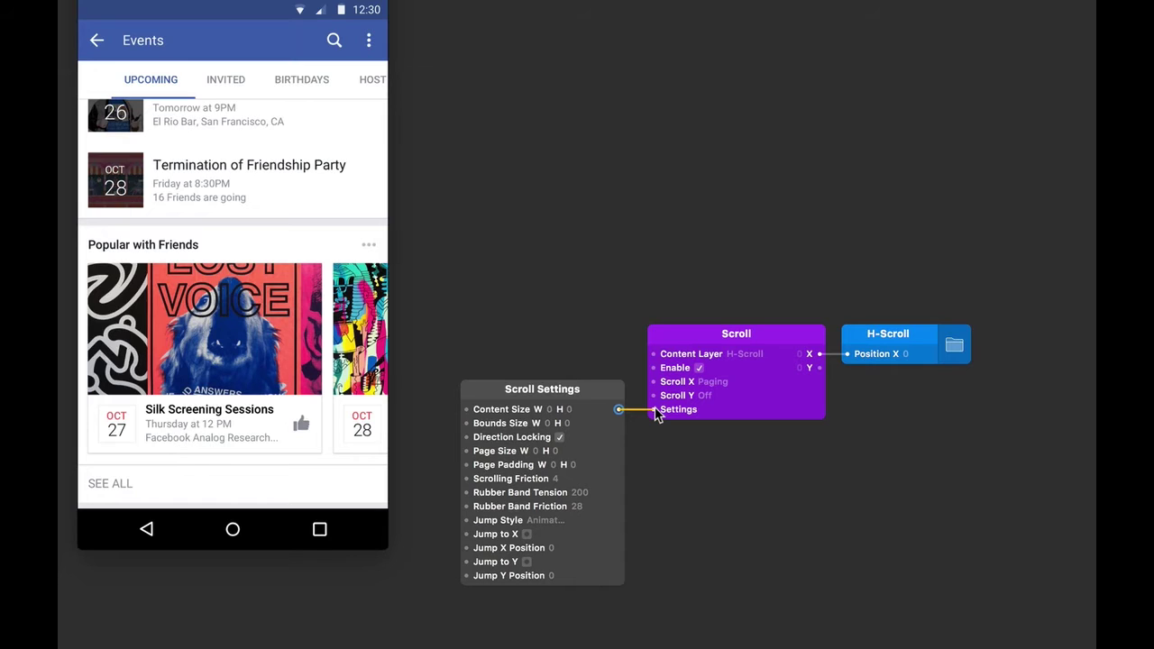
Step: Set the Scroll Settings patch's Page Size width to 275 and Page Padding width to 10
click(536, 451)
text(275)
key(Return)
click(552, 464)
text(10)
key(Return)
Step: Swipe through the event cards to the last one and back in the preview to check the page snapping
click(314, 355)
drag(285, 352, 146, 363)
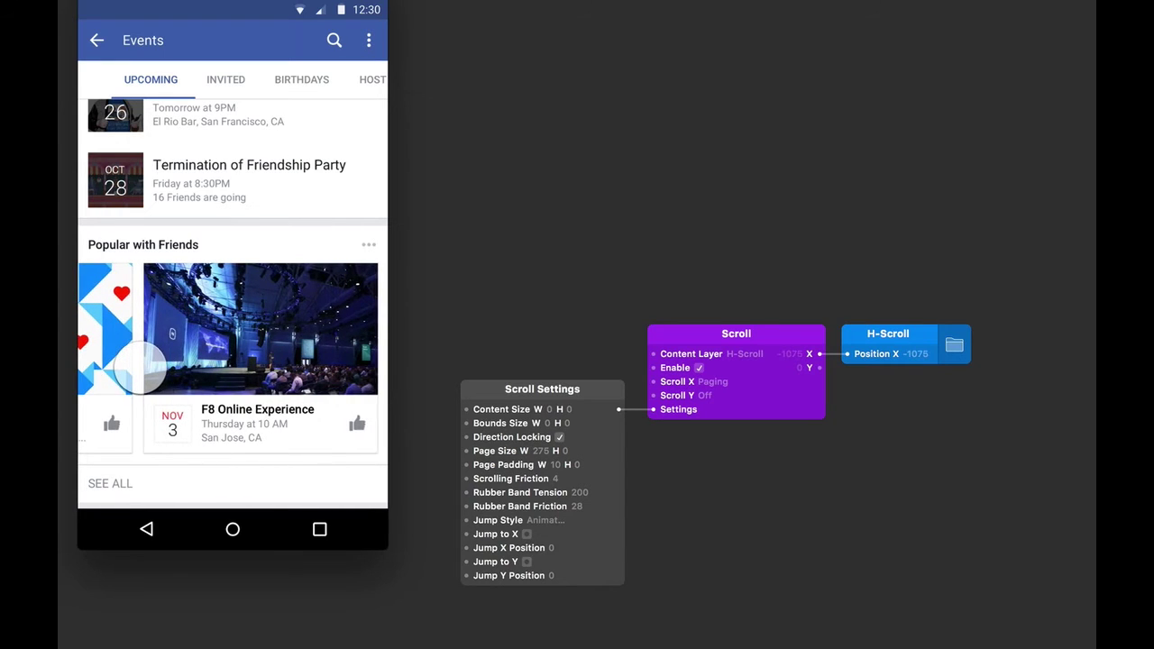
drag(141, 368, 306, 353)
drag(223, 353, 338, 350)
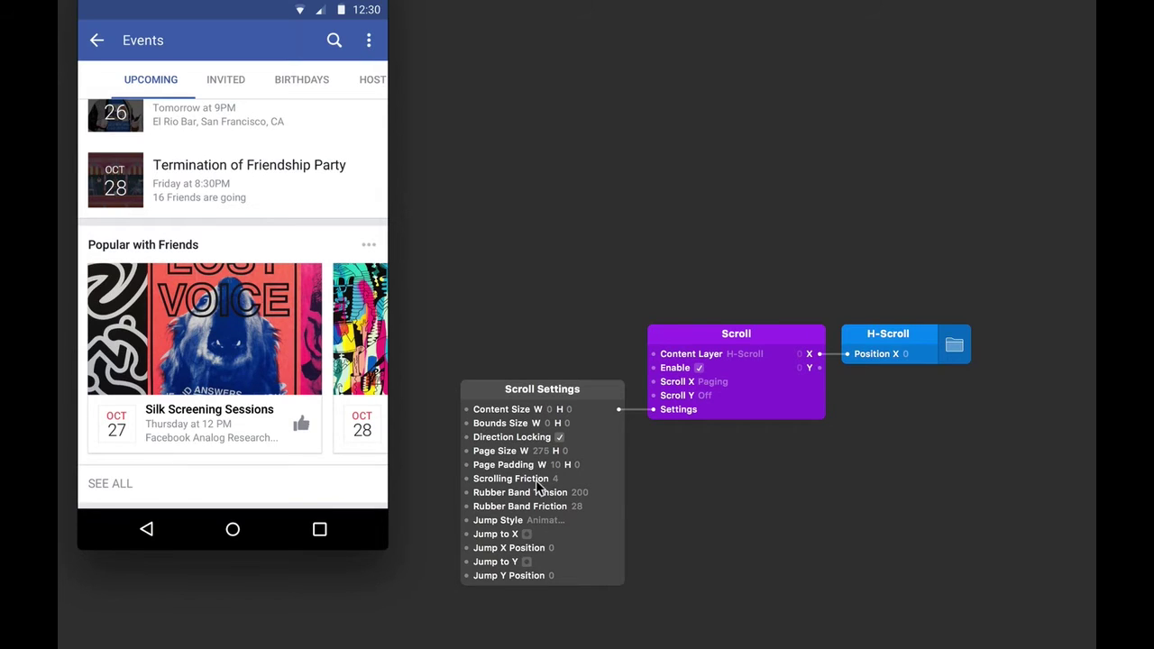
Step: Set the Scroll Settings patch's Rubber Band Tension to 440 and Rubber Band Friction to 46
click(583, 491)
text(440)
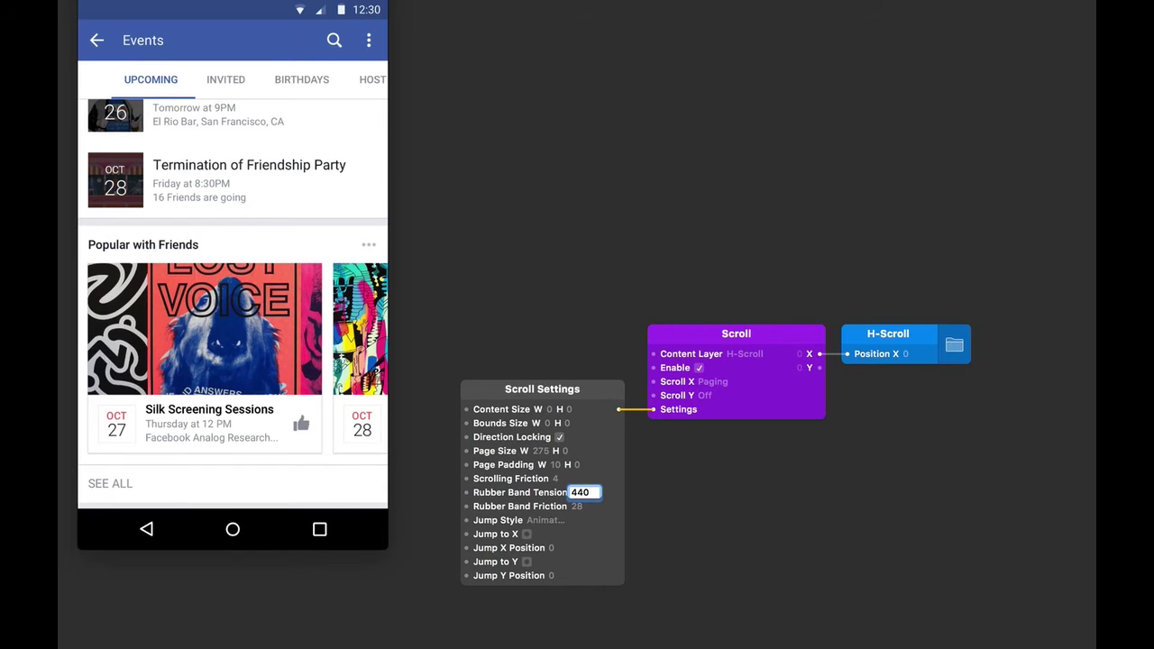
key(Tab)
text(46)
key(Return)
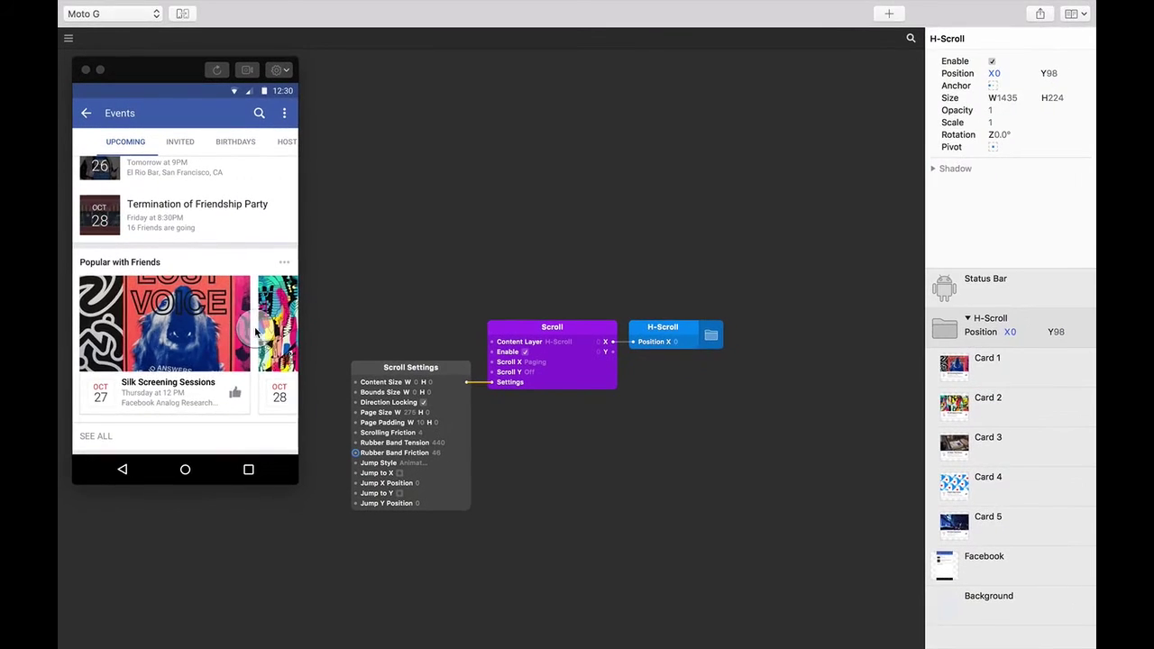
Step: Swipe the cards back and forth past both ends in the preview to examine the rubber-band behaviour
drag(332, 342, 118, 351)
drag(210, 348, 247, 328)
drag(149, 334, 283, 325)
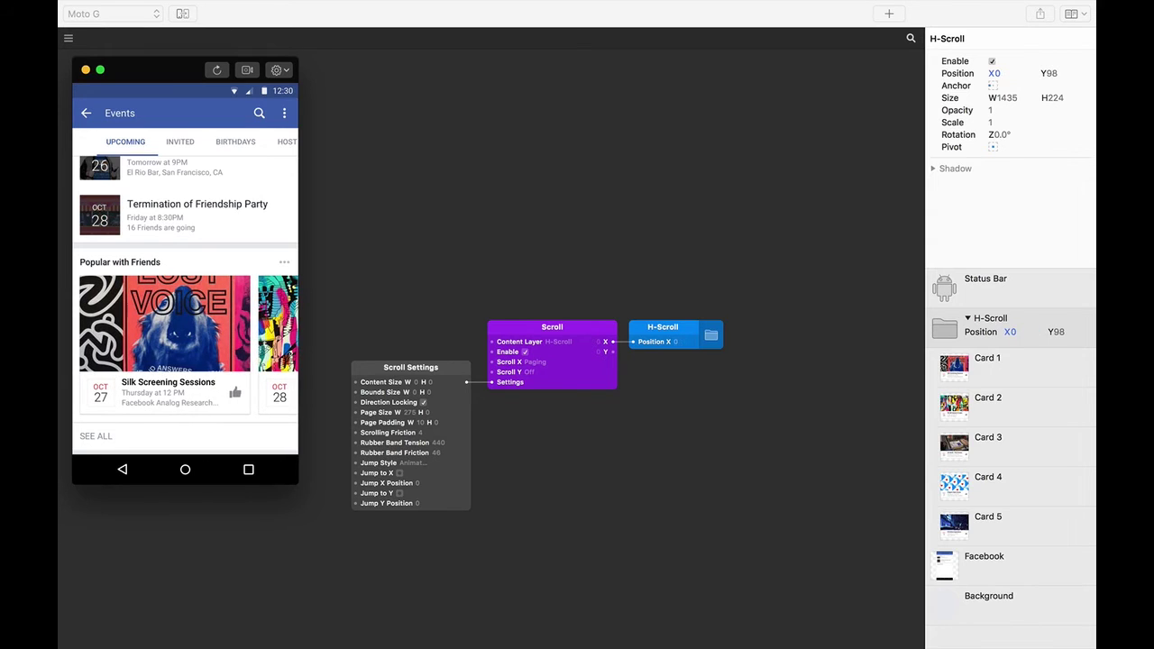
drag(200, 361, 322, 361)
drag(181, 357, 394, 352)
drag(176, 347, 358, 360)
drag(176, 332, 350, 330)
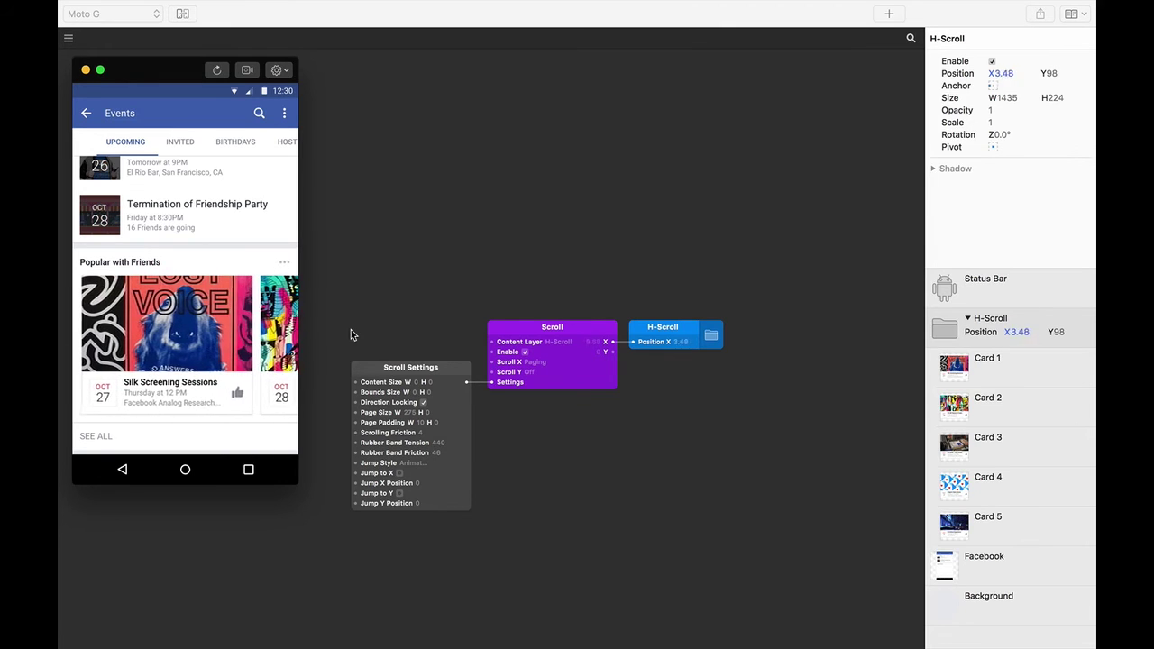
drag(221, 309, 108, 328)
drag(253, 323, 58, 334)
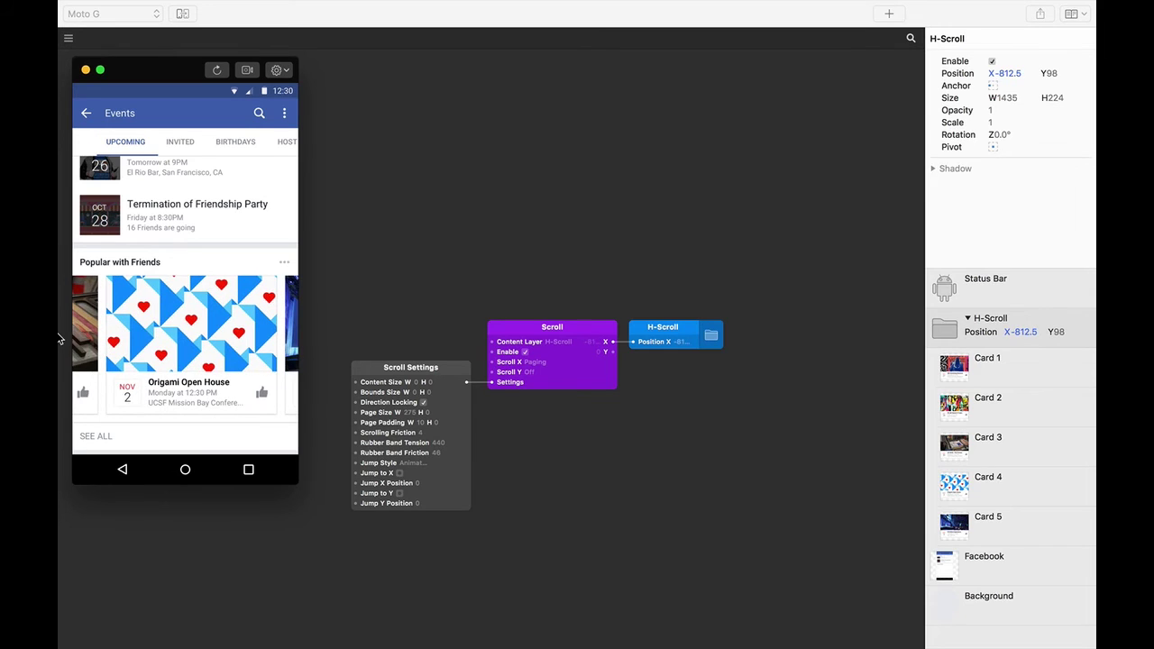
drag(72, 334, 58, 334)
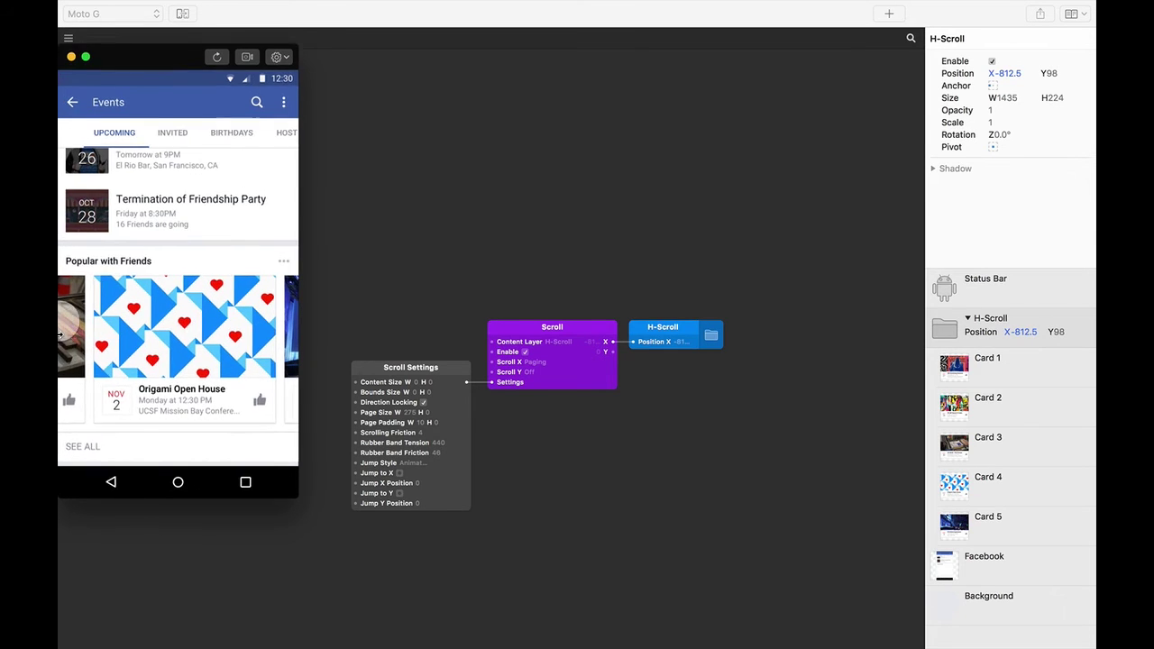
drag(196, 360, 85, 356)
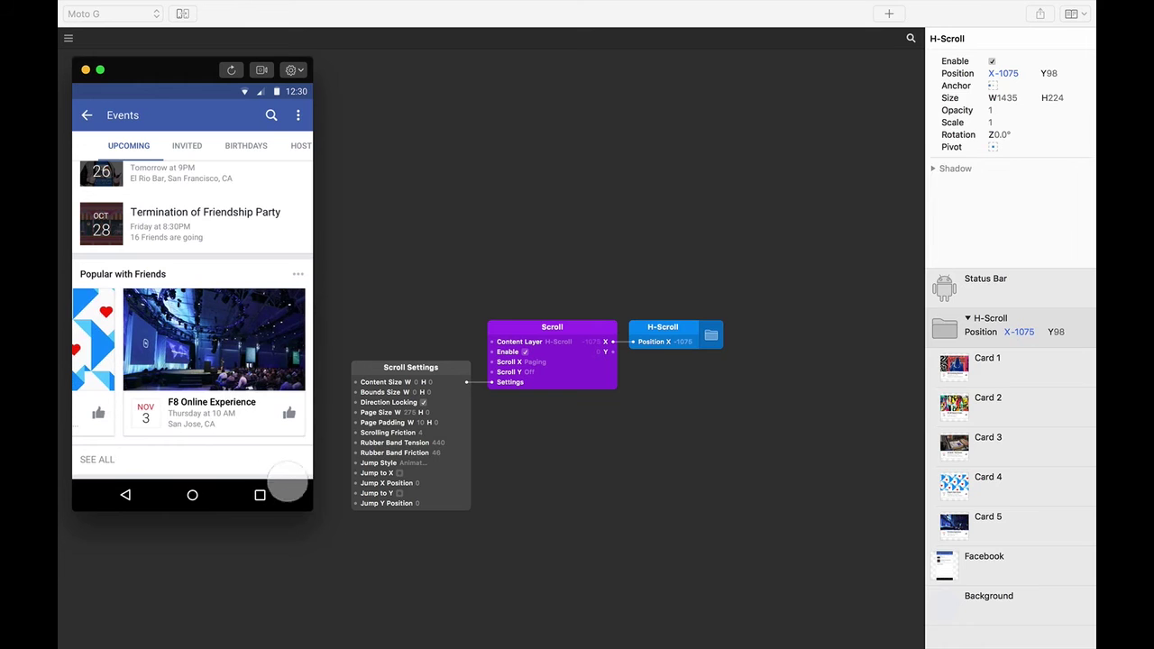
drag(302, 501, 108, 325)
drag(181, 315, 61, 332)
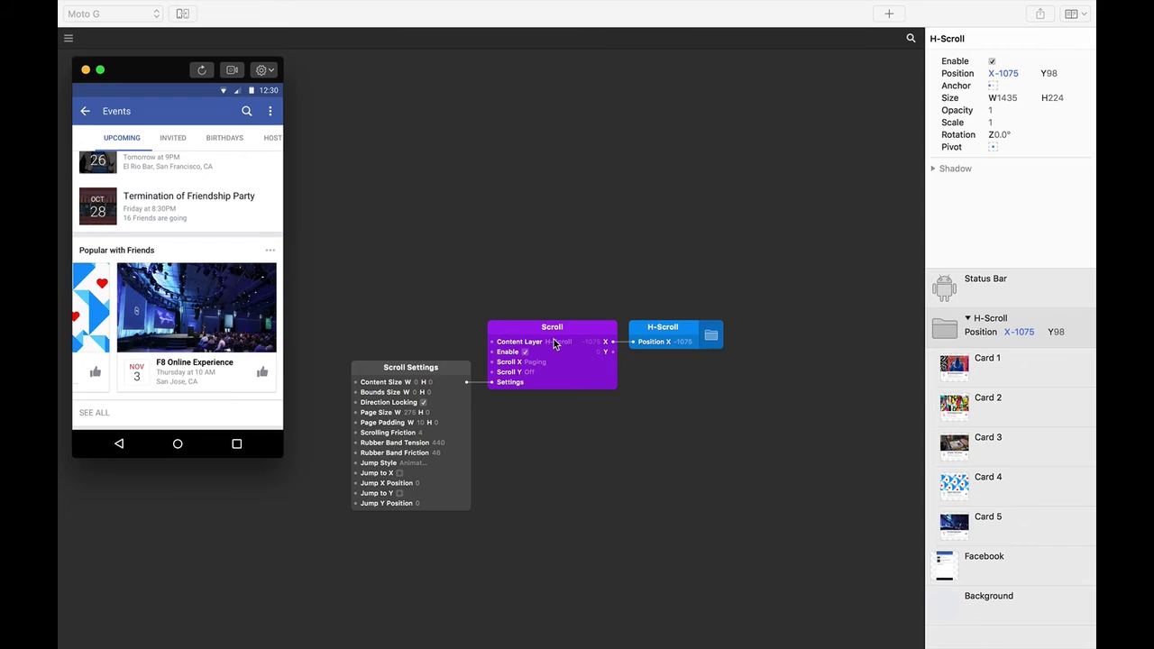
Step: Add a Clip patch and place it just above the Scroll patch
double_click(673, 267)
click(603, 289)
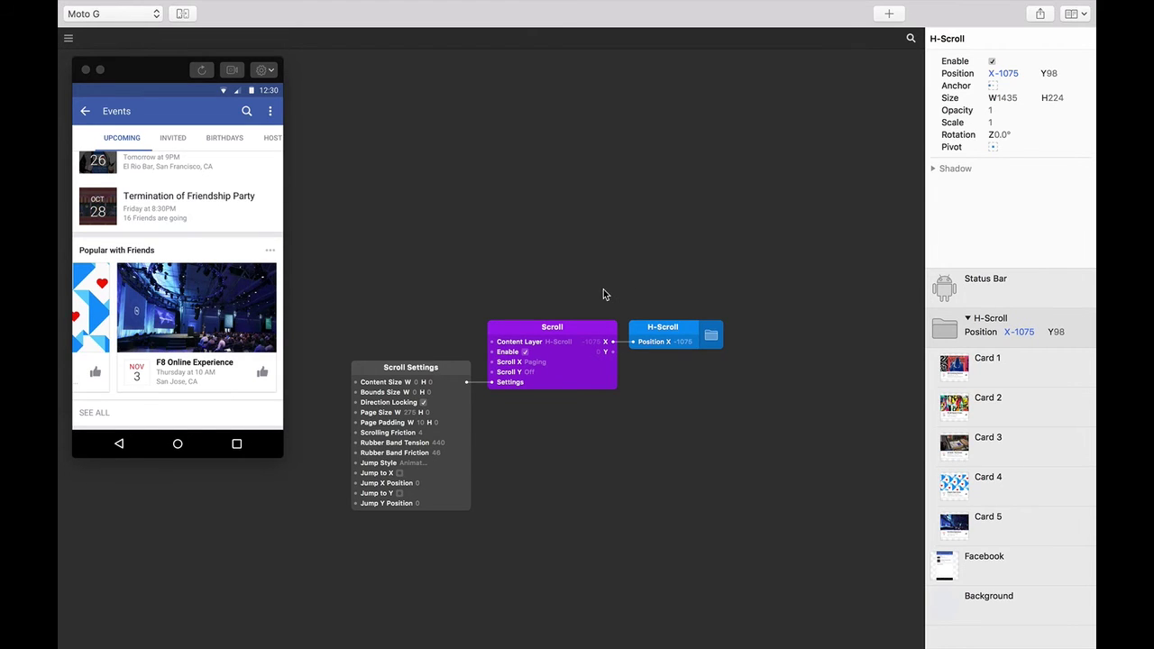
key(super+Return)
text(clip)
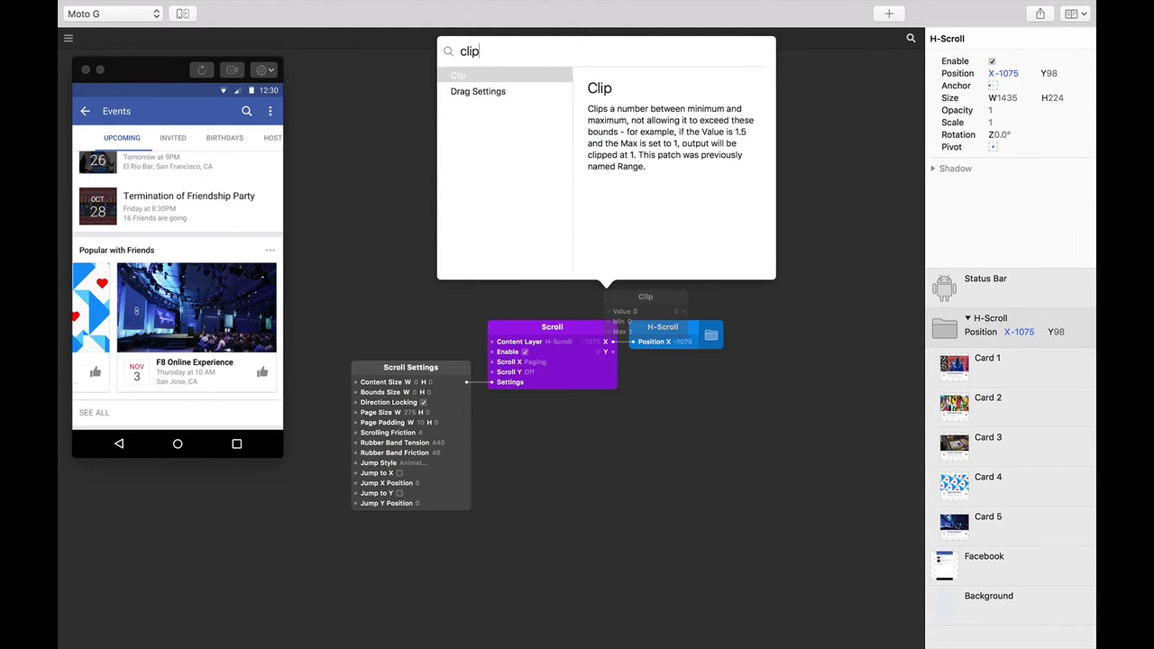
key(Return)
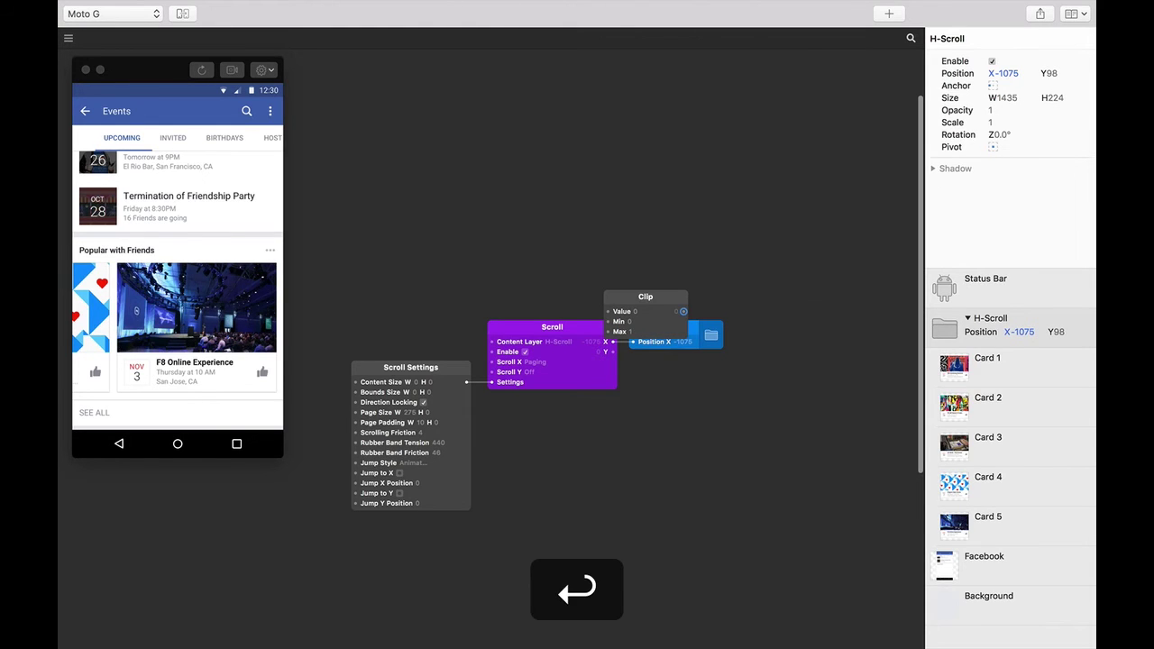
drag(659, 316, 576, 274)
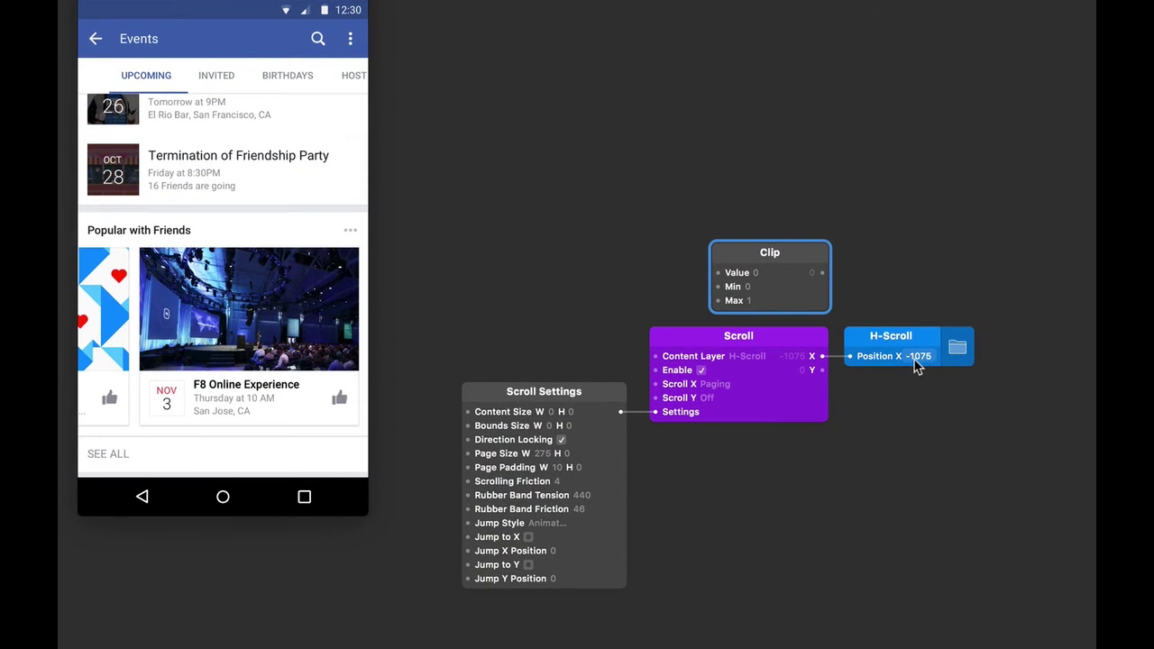
Step: Swipe the preview to the first and last cards to read their X limits, and set the Clip patch's Max to 0 and Min to -1075
click(189, 350)
drag(189, 350, 271, 333)
drag(180, 325, 271, 317)
drag(162, 315, 381, 312)
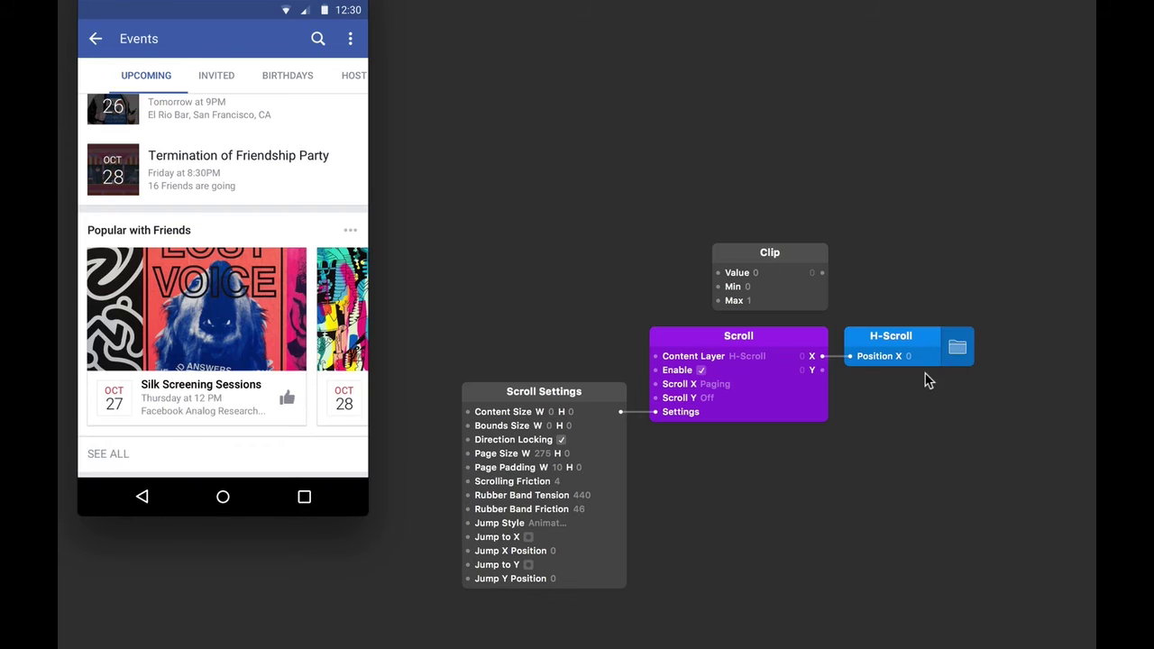
click(757, 305)
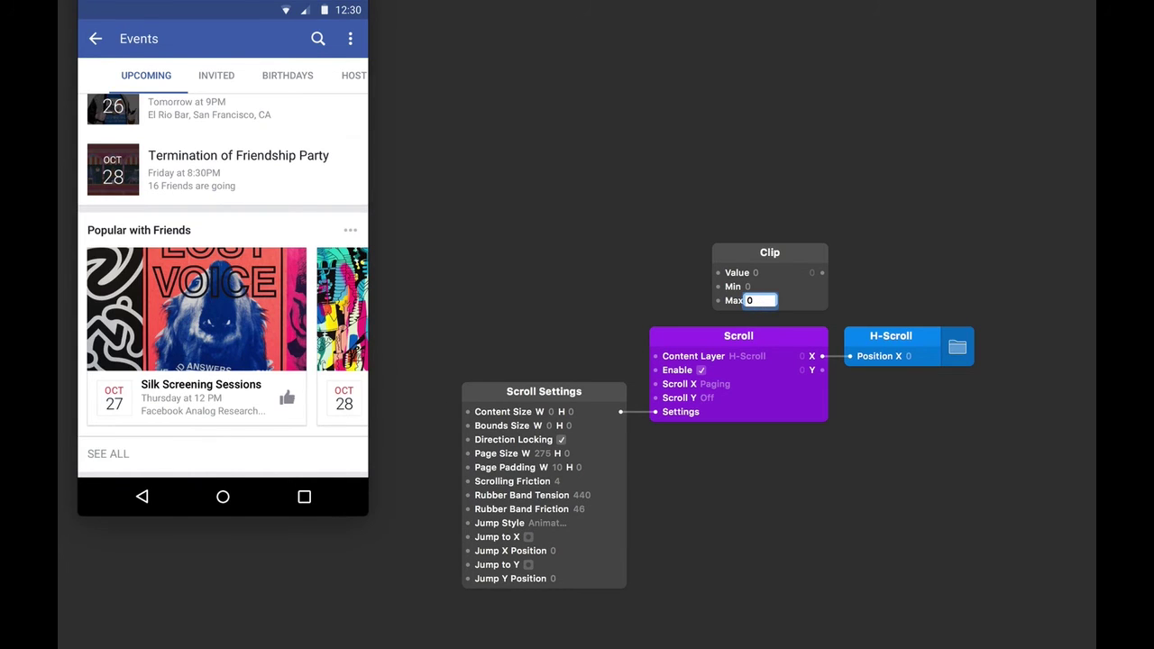
drag(333, 333, 149, 318)
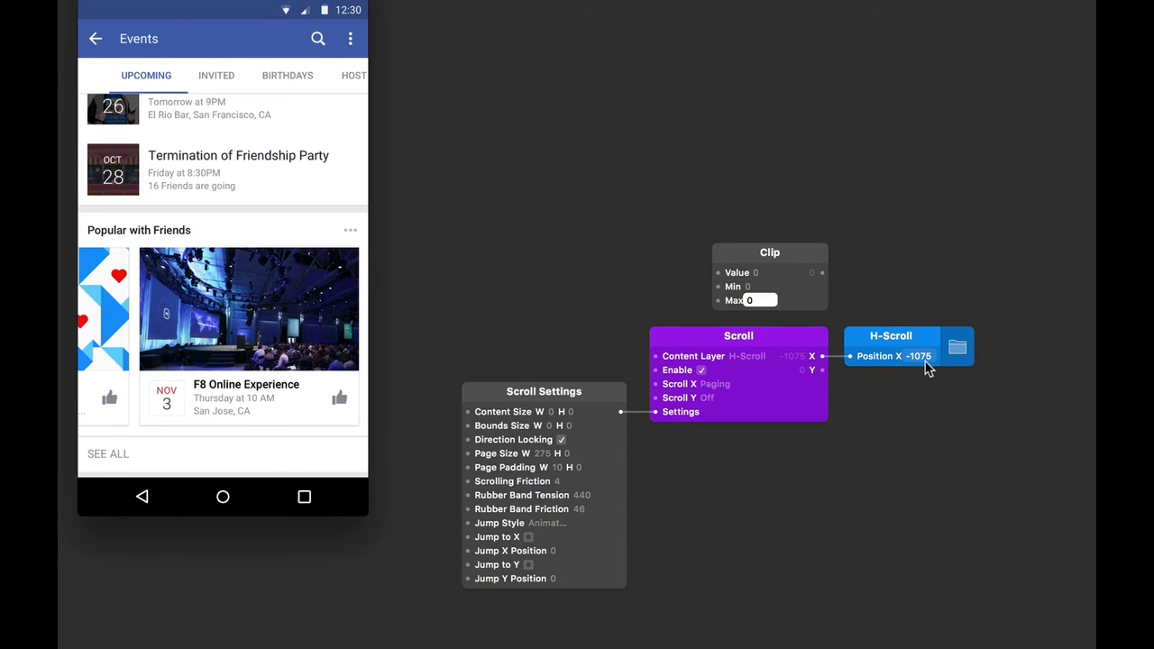
click(752, 289)
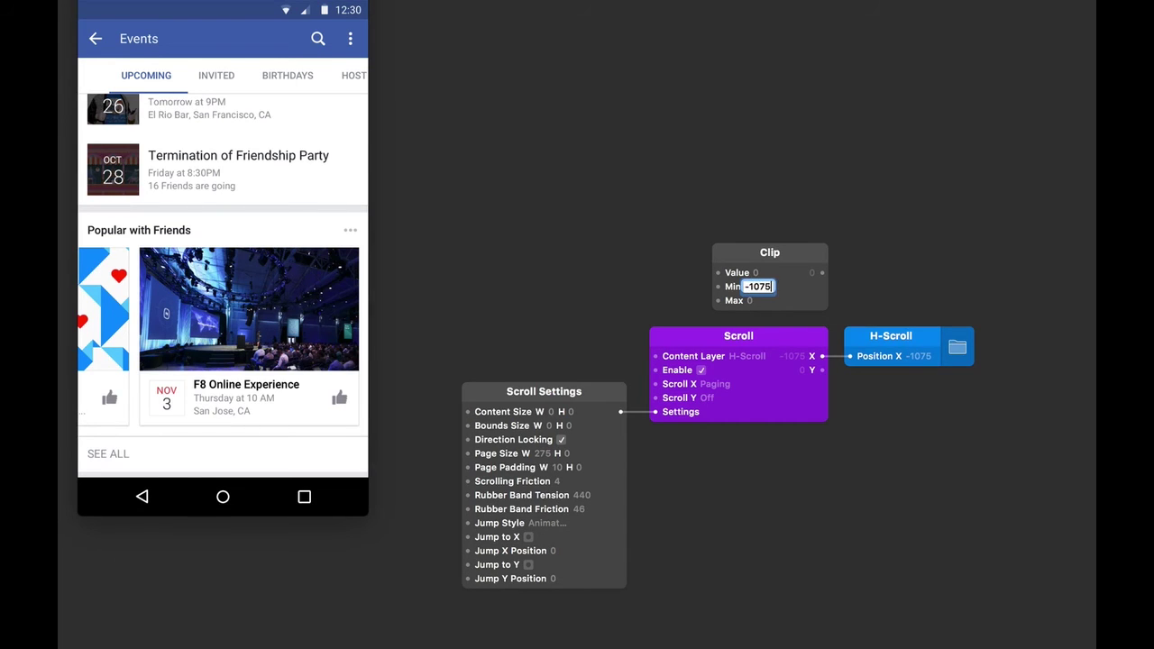
key(Return)
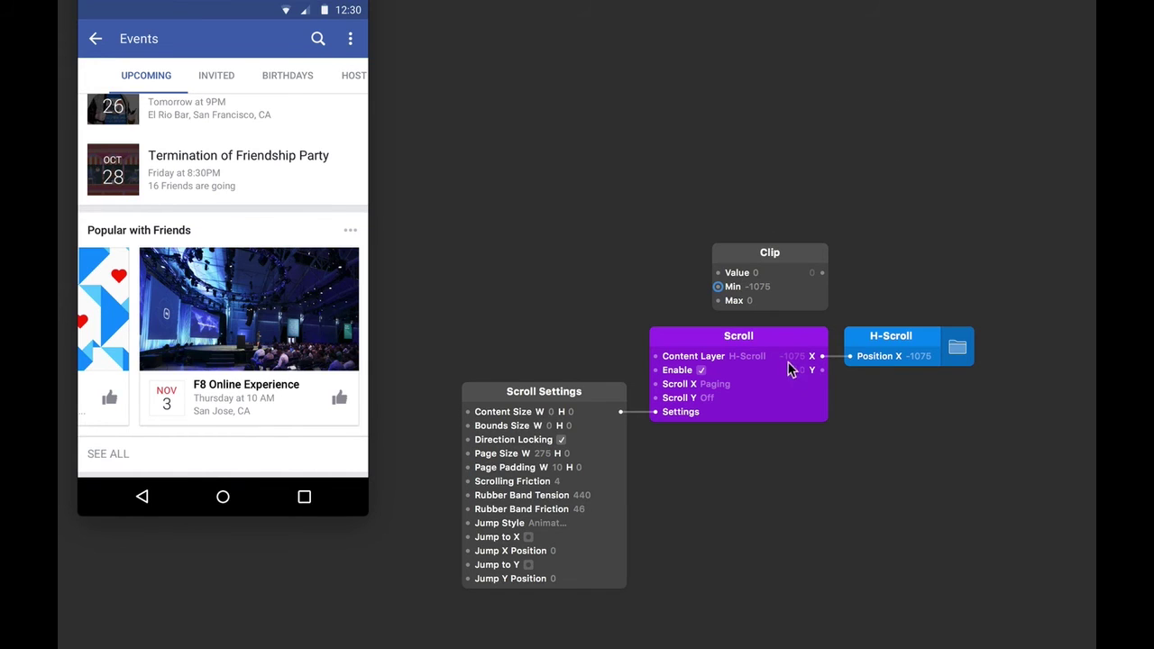
Step: Route the Scroll patch's X output through the Clip patch into H-Scroll's Position X, and place Clip between the two patches
drag(823, 356, 718, 272)
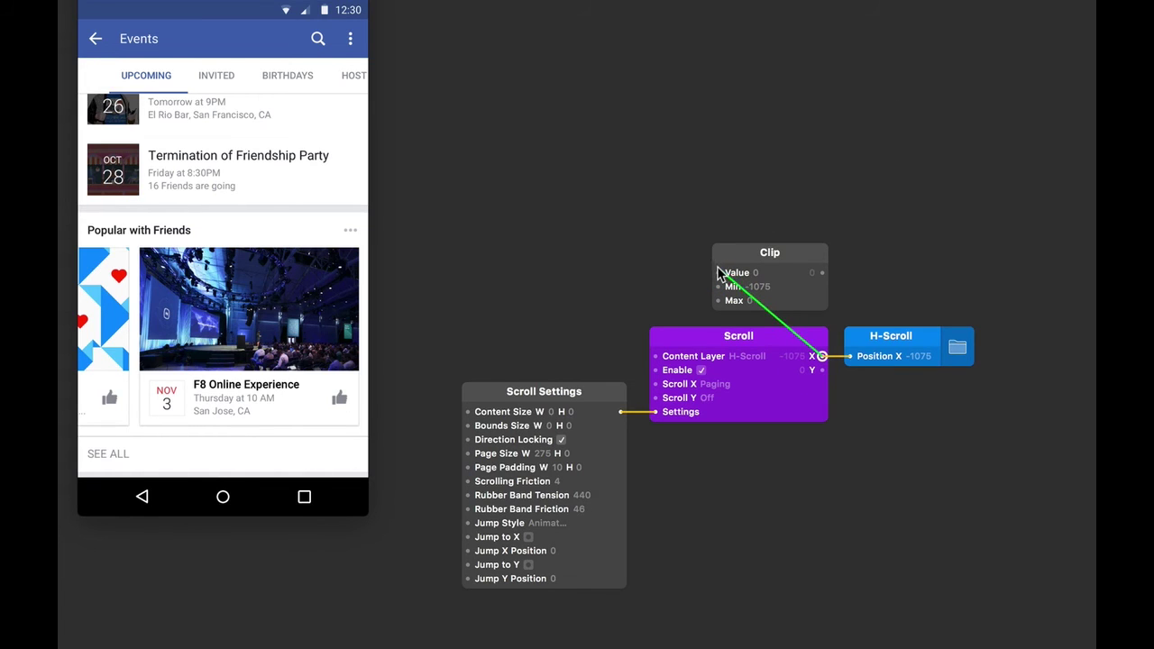
drag(763, 258, 857, 212)
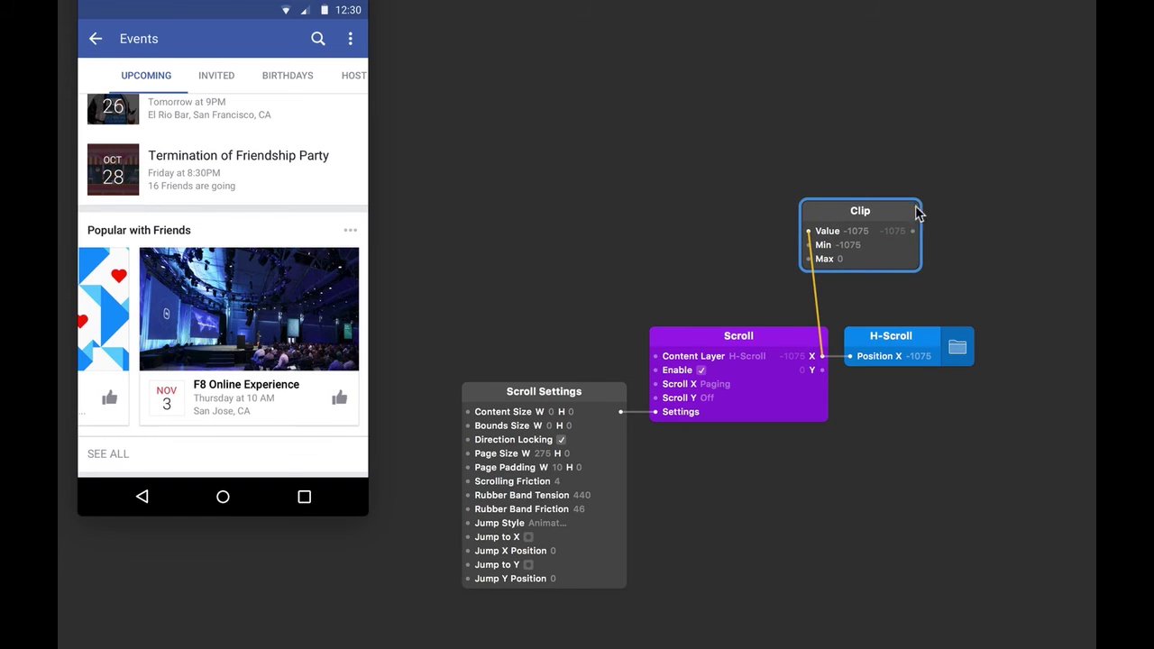
drag(912, 232, 965, 219)
drag(1038, 328, 888, 335)
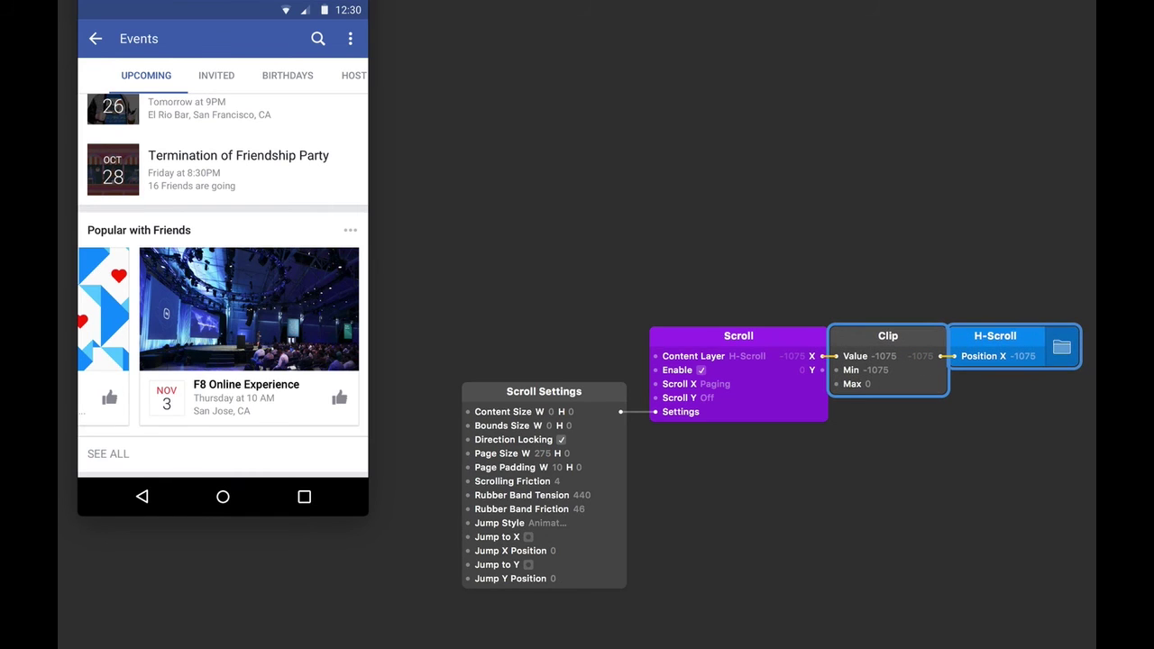
Step: Swipe the preview's cards repeatedly past the last and first card to examine how clipping limits the scroll at both ends
mouse_move(325, 312)
mouse_down()
mouse_move(163, 326)
mouse_move(315, 312)
mouse_up()
drag(217, 306, 90, 312)
drag(271, 317, 79, 328)
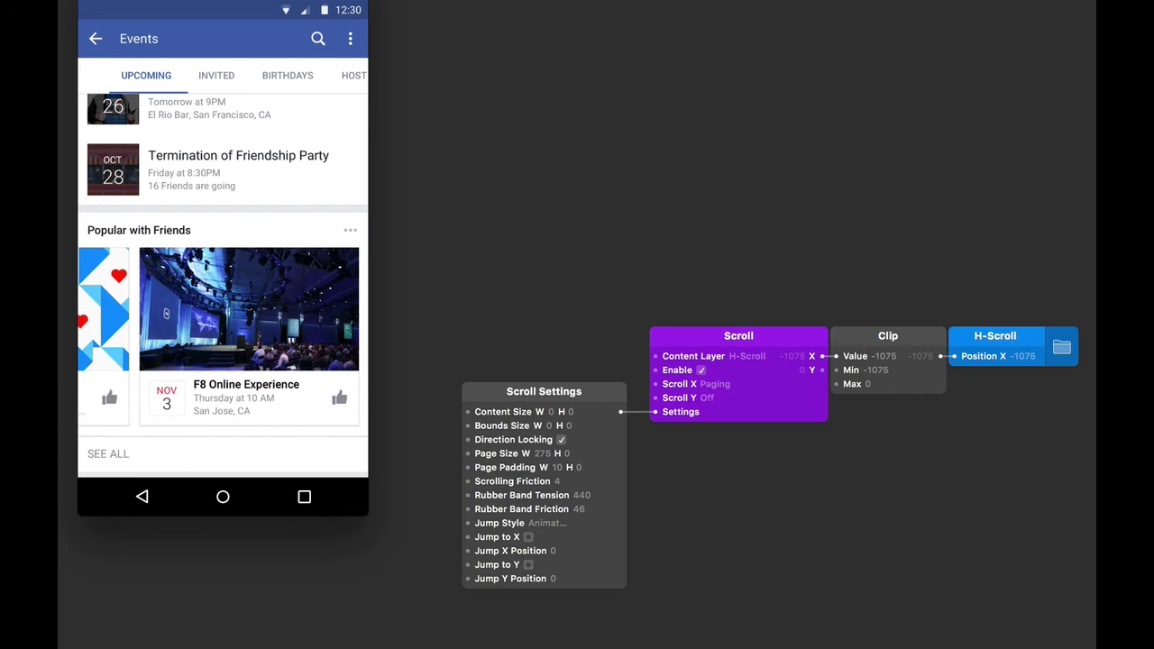
drag(257, 311, 99, 315)
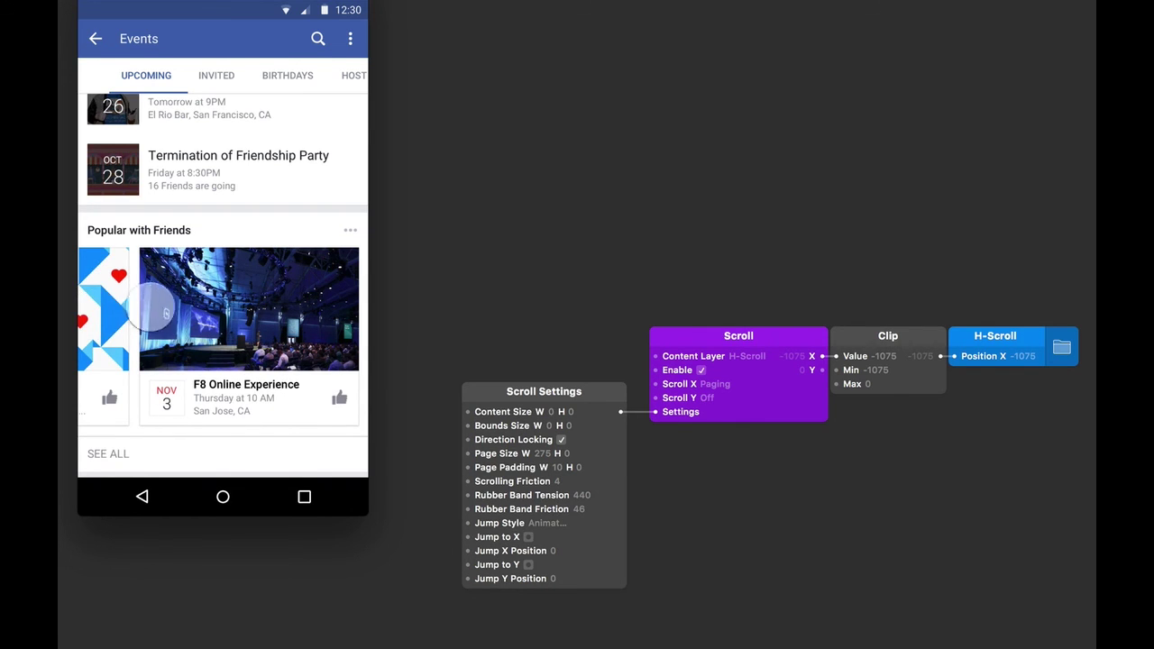
drag(251, 306, 65, 306)
drag(249, 306, 62, 313)
drag(242, 321, 65, 329)
drag(180, 325, 369, 327)
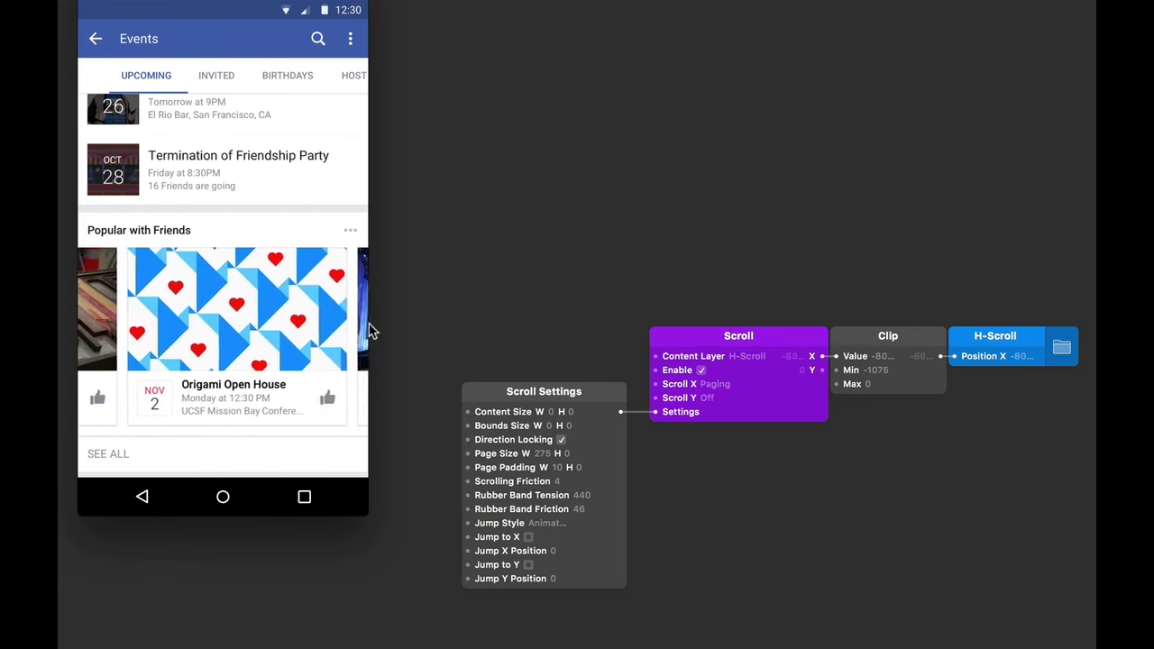
drag(164, 300, 435, 295)
drag(189, 302, 575, 334)
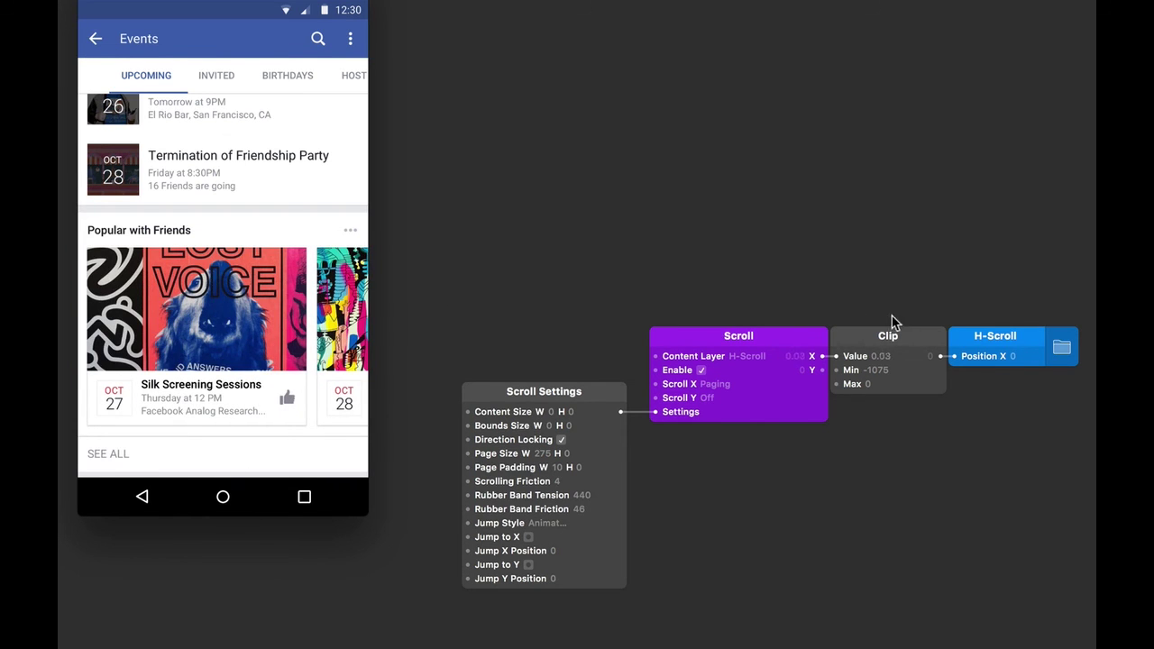
drag(199, 347, 580, 345)
drag(240, 330, 488, 329)
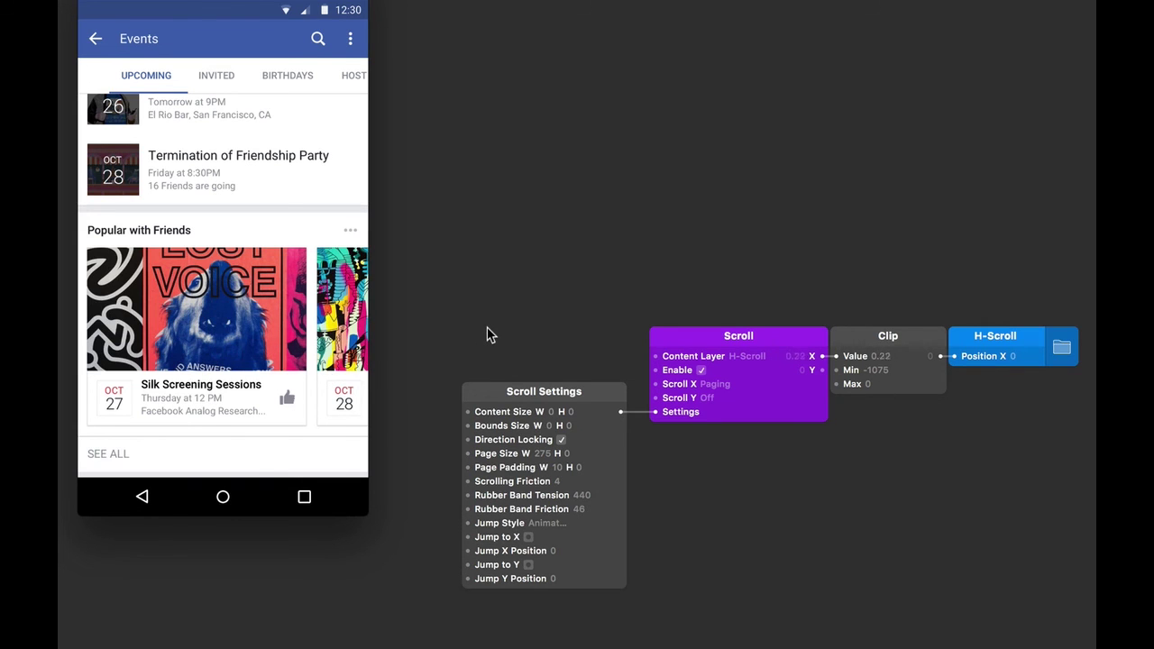